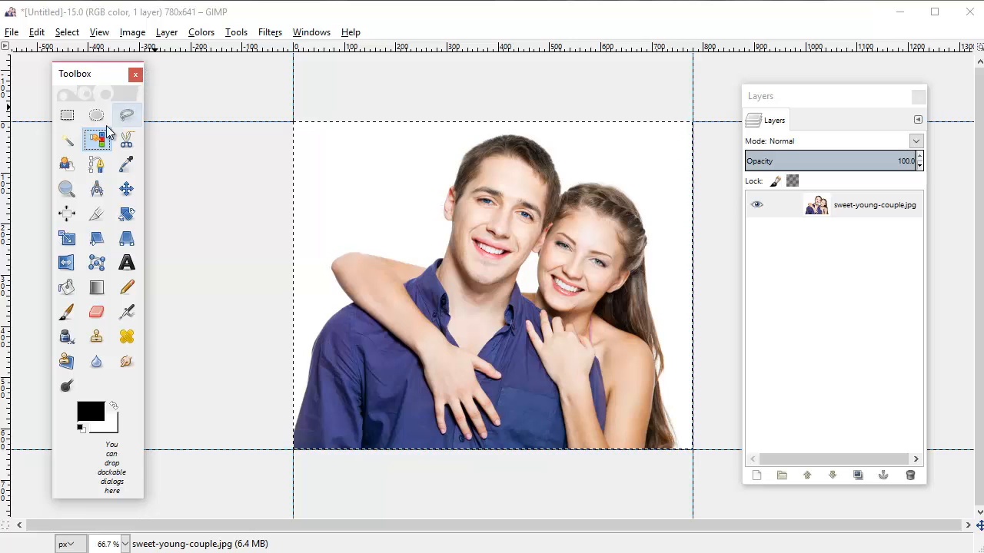
# Step: Select the white background around the couple with the Select by Color tool at threshold 15.0
pyautogui.doubleClick(96, 139)
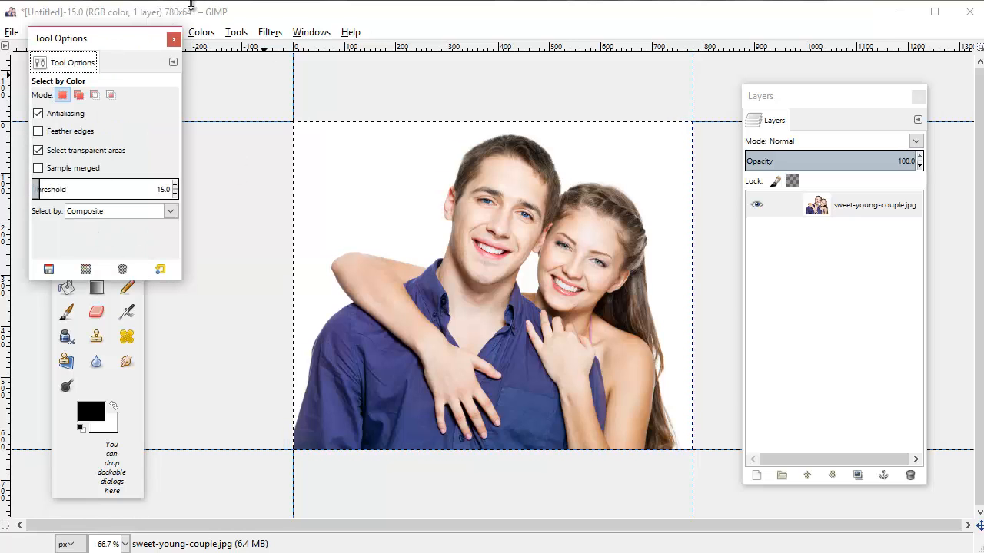
pyautogui.moveTo(39, 41); pyautogui.dragTo(65, 179)
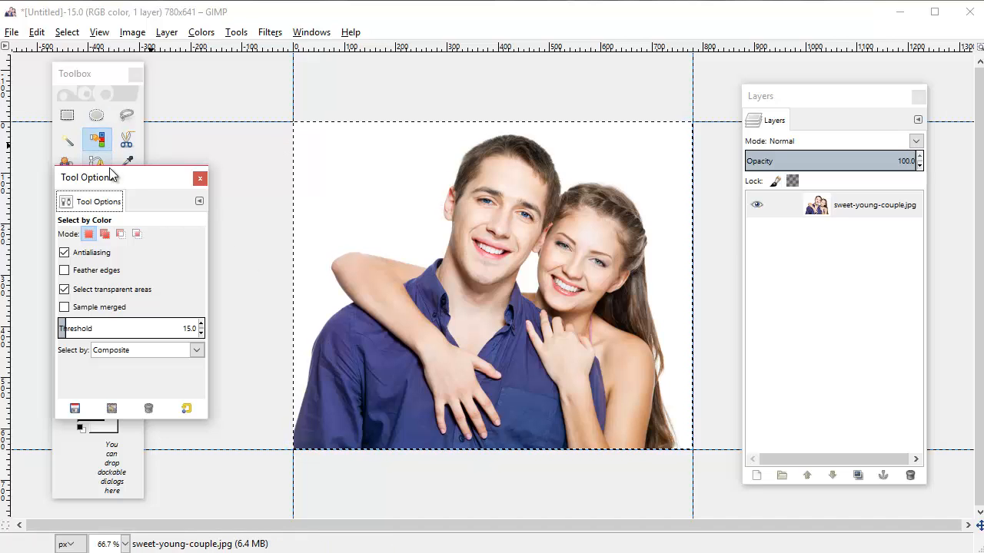
pyautogui.moveTo(122, 179); pyautogui.dragTo(140, 113)
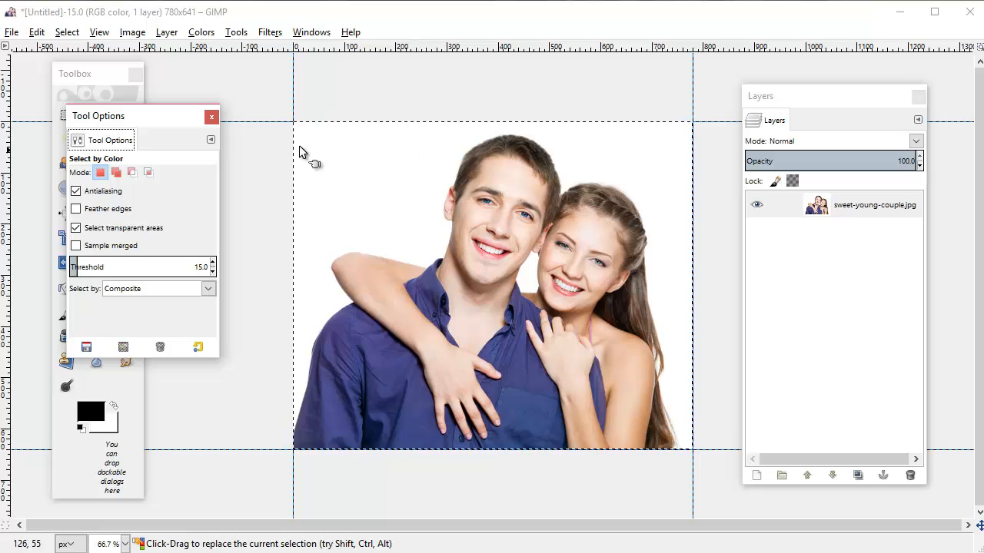
pyautogui.moveTo(137, 117); pyautogui.dragTo(147, 98)
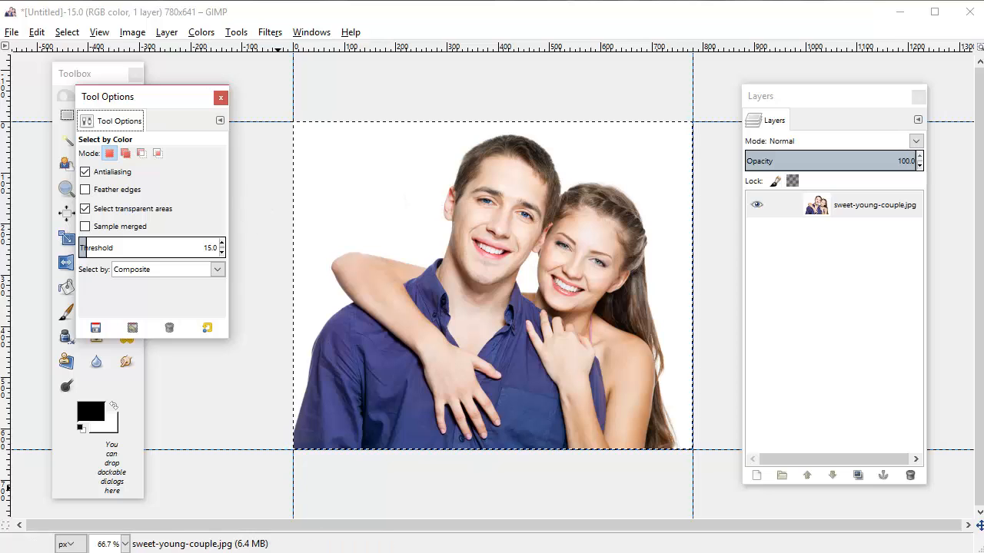
pyautogui.click(341, 166)
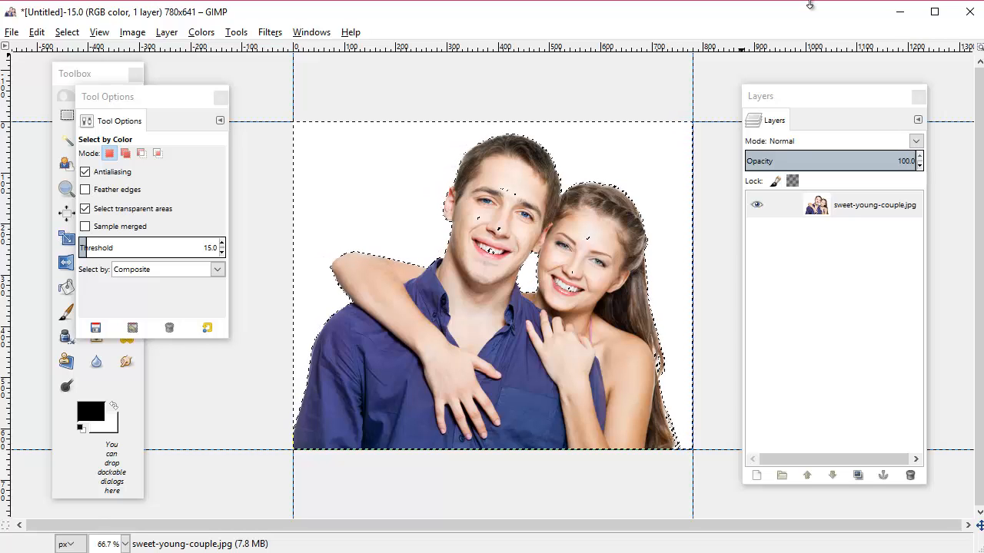
# Step: Delete the selected white background and clear the selection
pyautogui.press('Delete')
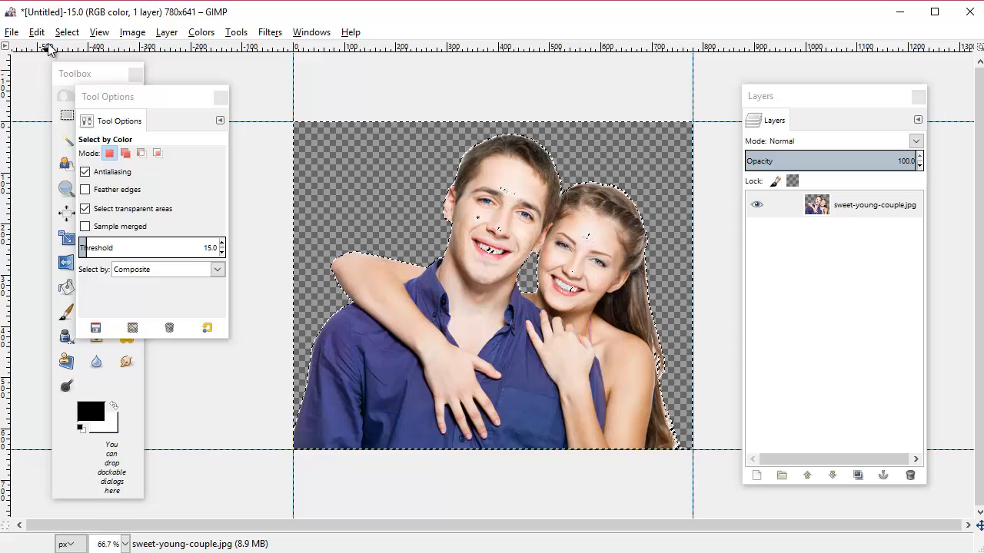
pyautogui.click(67, 32)
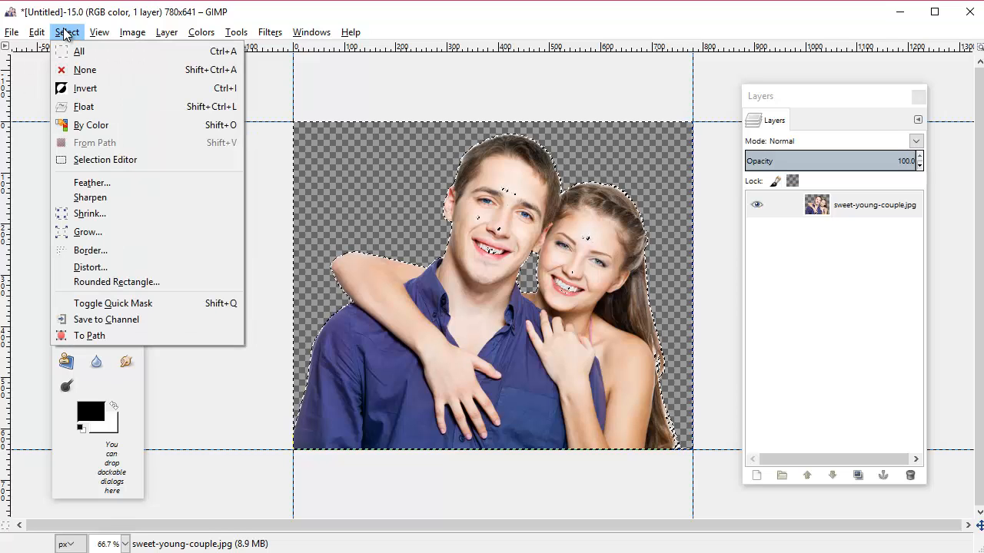
pyautogui.click(79, 70)
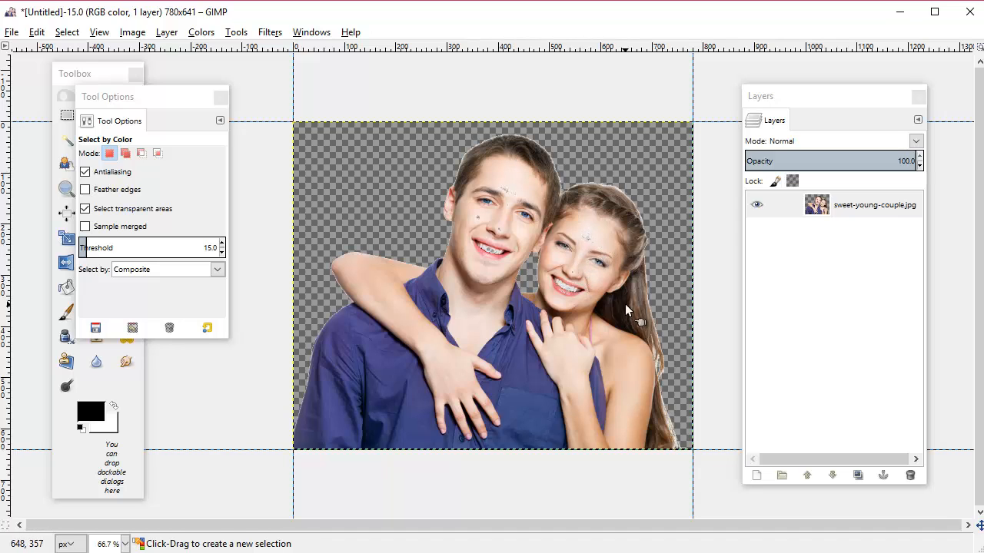
# Step: Undo the deselection and the deletion of the white background
pyautogui.click(35, 32)
pyautogui.click(48, 50)
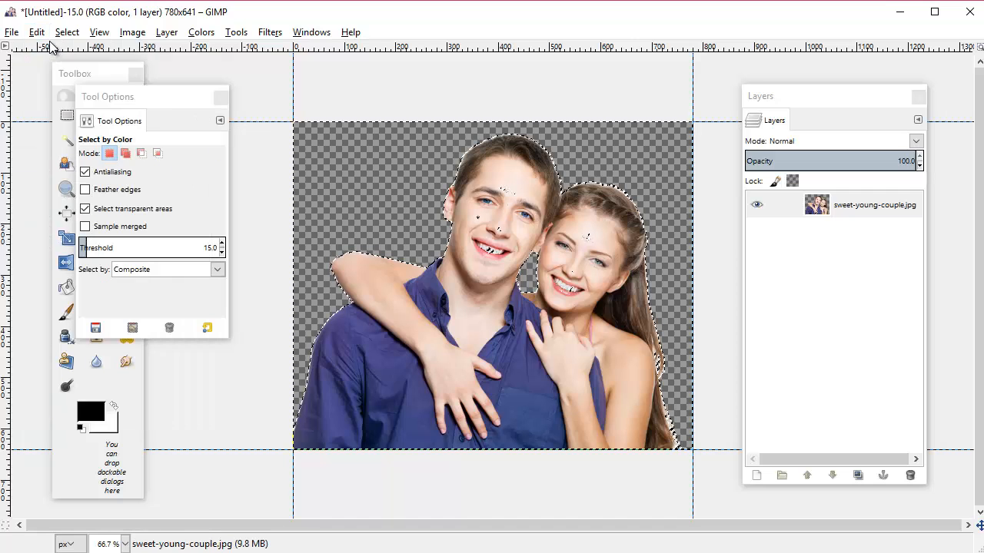
pyautogui.click(36, 32)
pyautogui.click(46, 47)
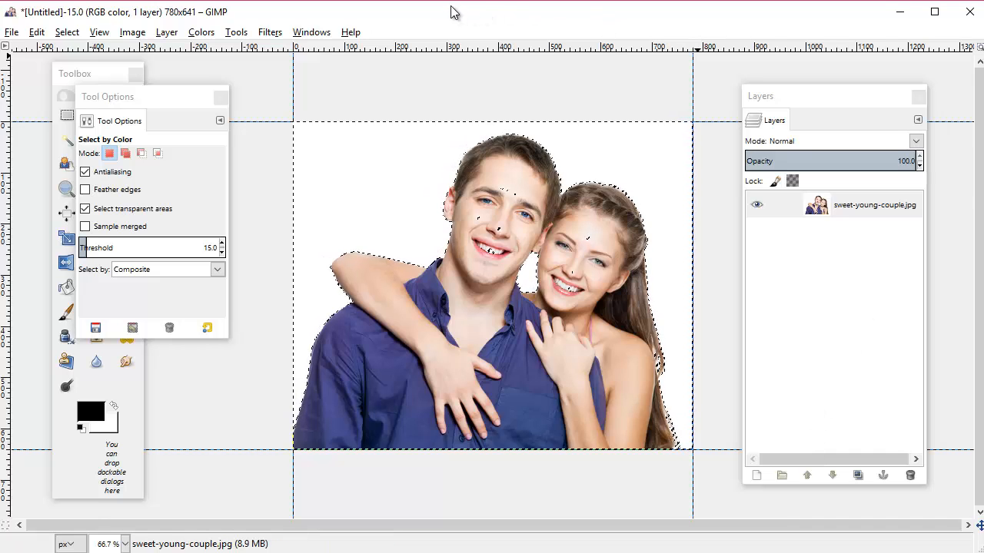
# Step: Activate the Eraser tool and set its brush size to 163.96
pyautogui.moveTo(129, 99); pyautogui.dragTo(177, 93)
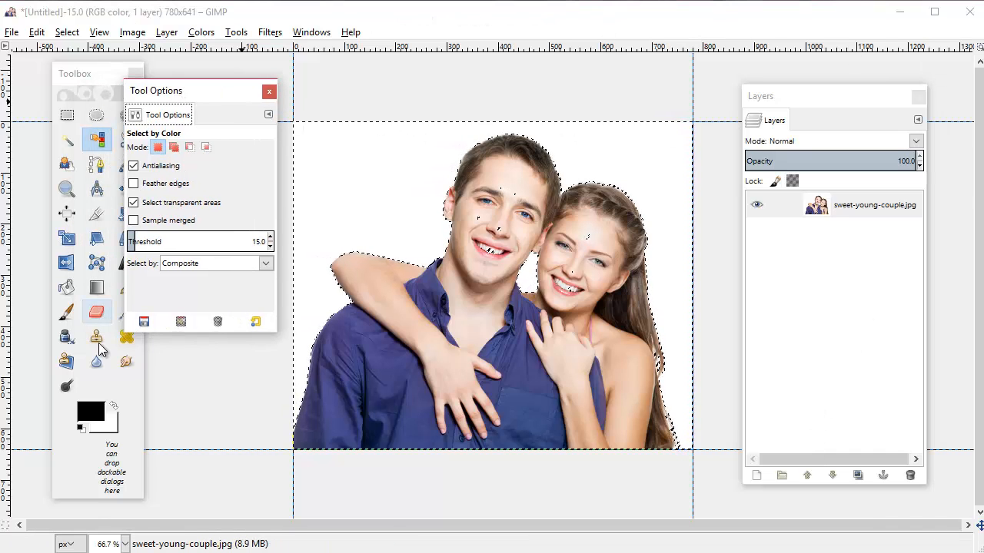
pyautogui.click(94, 69)
pyautogui.click(97, 313)
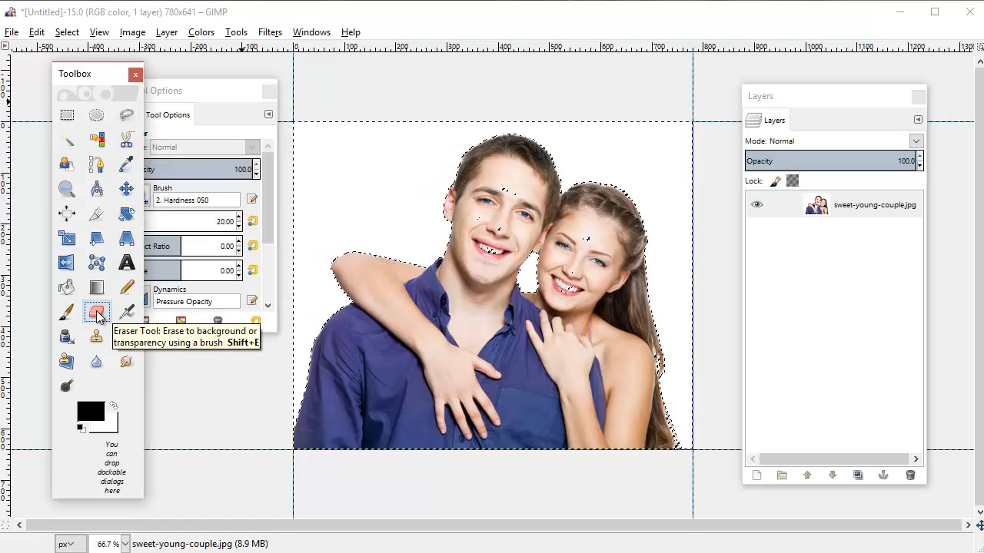
pyautogui.click(185, 97)
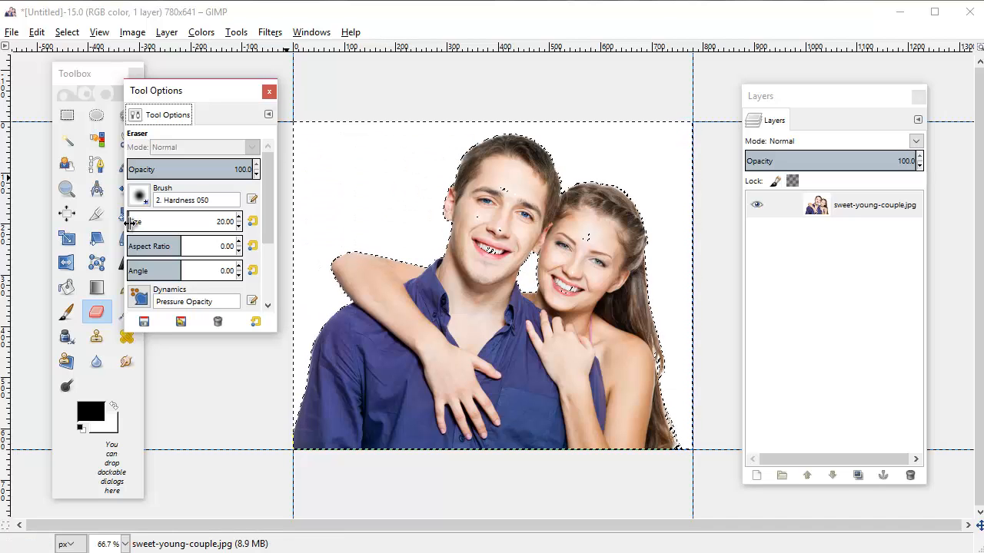
pyautogui.moveTo(134, 222); pyautogui.dragTo(213, 222)
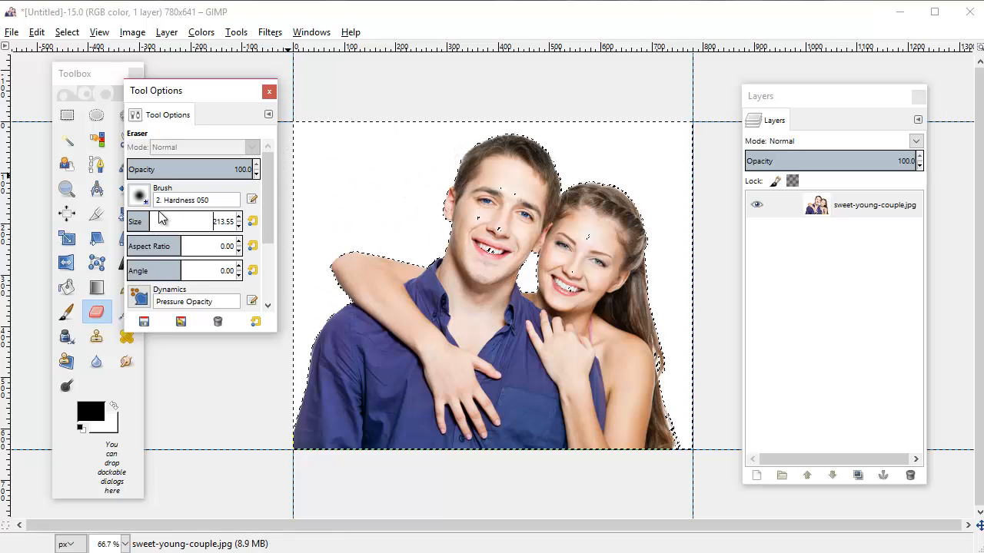
pyautogui.moveTo(150, 219); pyautogui.dragTo(144, 219)
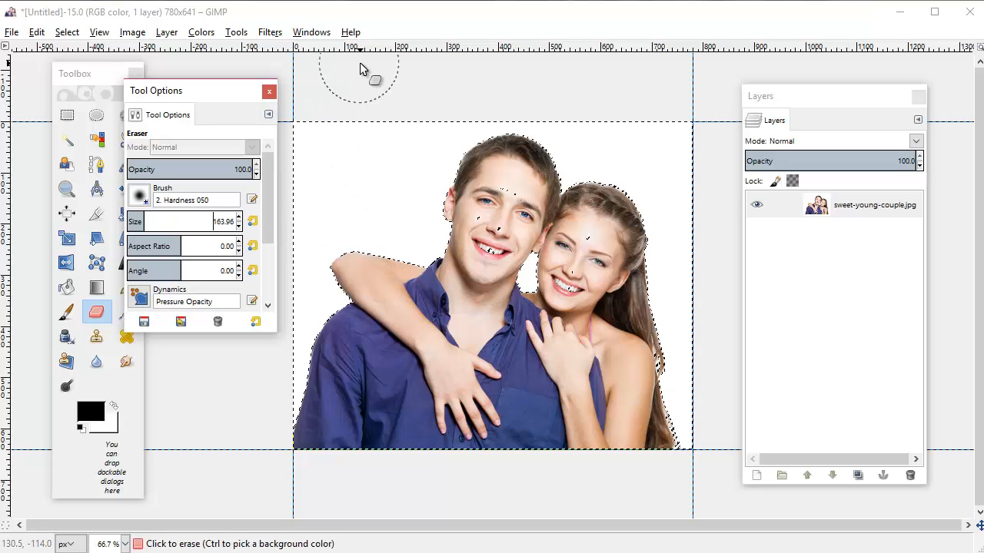
# Step: Choose the 2. Hardness 075 brush for the eraser
pyautogui.click(132, 201)
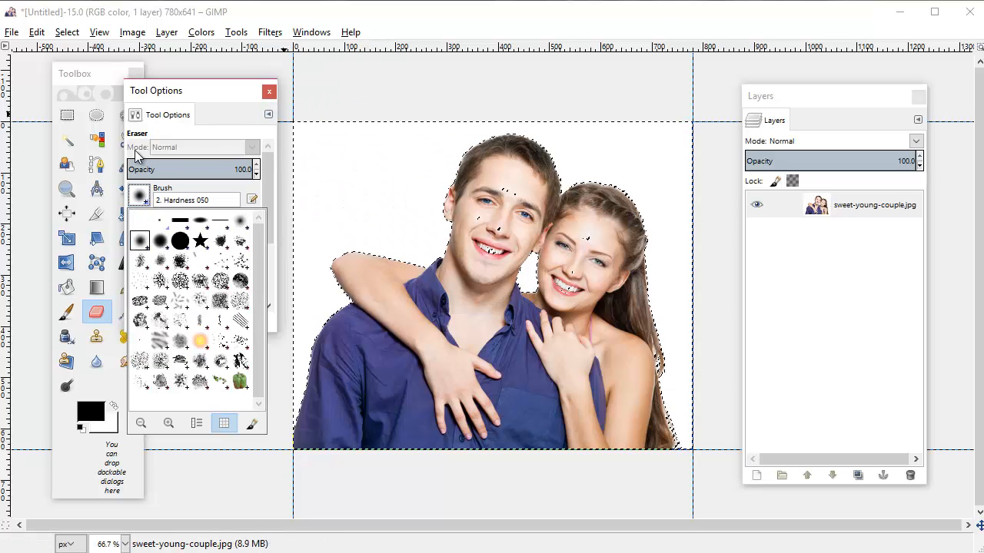
pyautogui.click(146, 200)
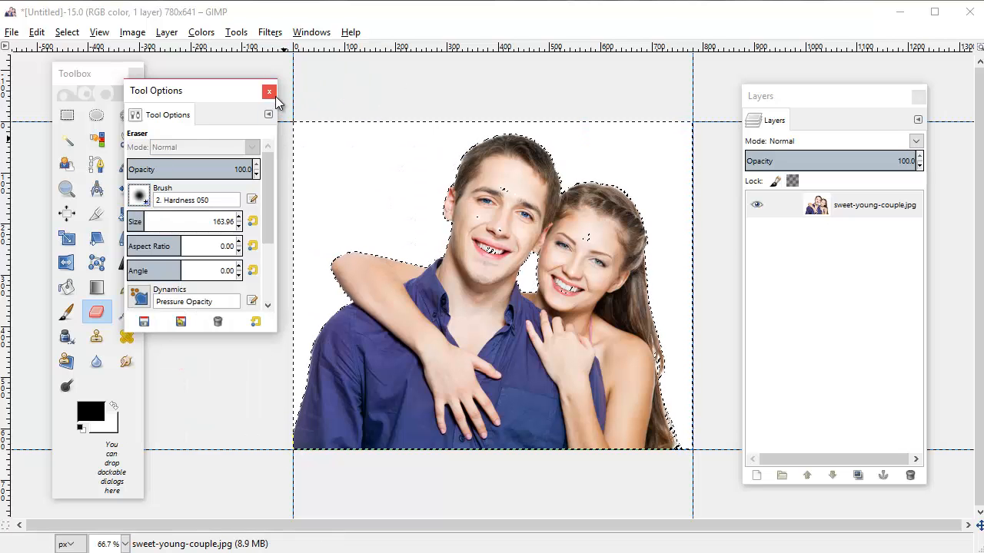
pyautogui.click(146, 200)
pyautogui.click(183, 242)
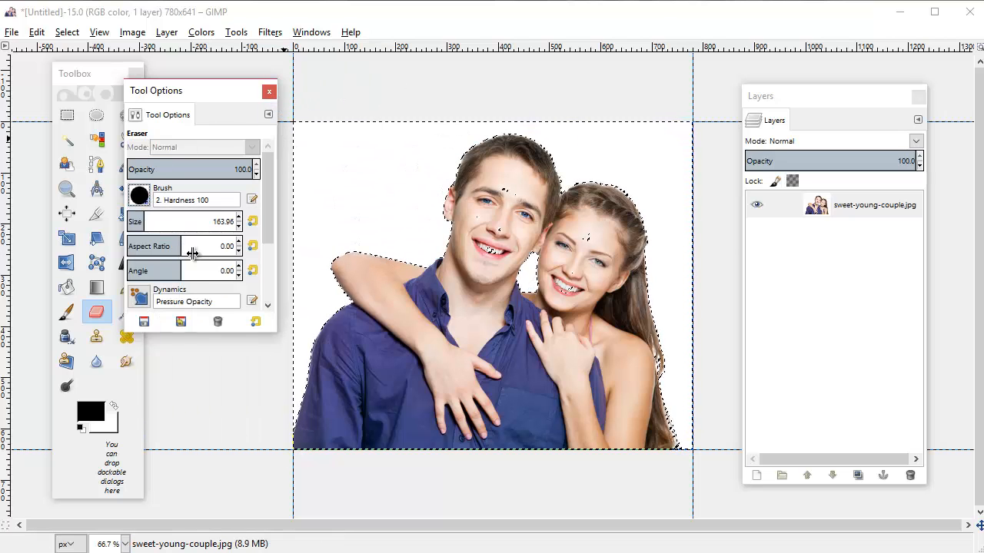
pyautogui.click(142, 198)
pyautogui.click(148, 244)
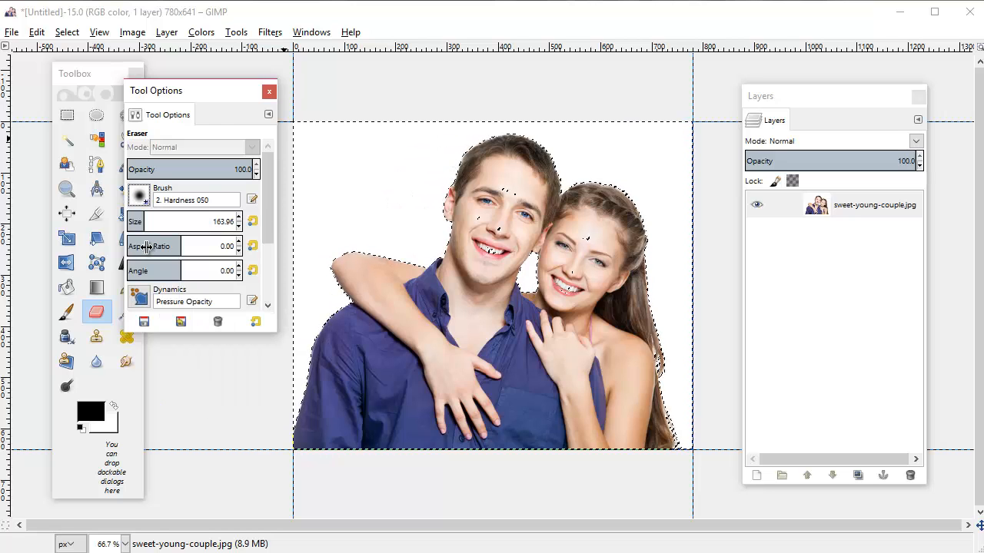
pyautogui.click(138, 194)
pyautogui.click(165, 245)
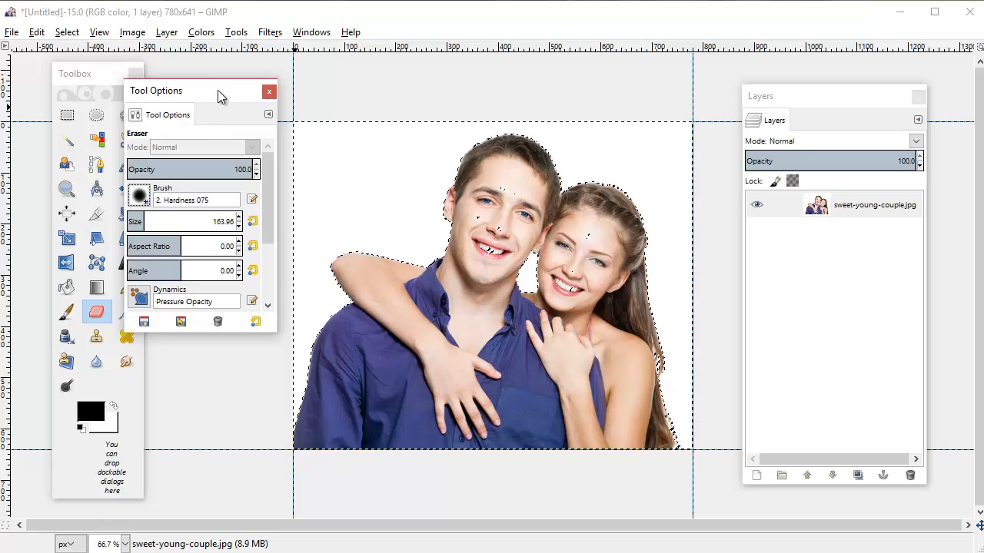
# Step: Erase the selected white background along both sides of the couple and across the area above their heads
pyautogui.moveTo(218, 90); pyautogui.dragTo(157, 95)
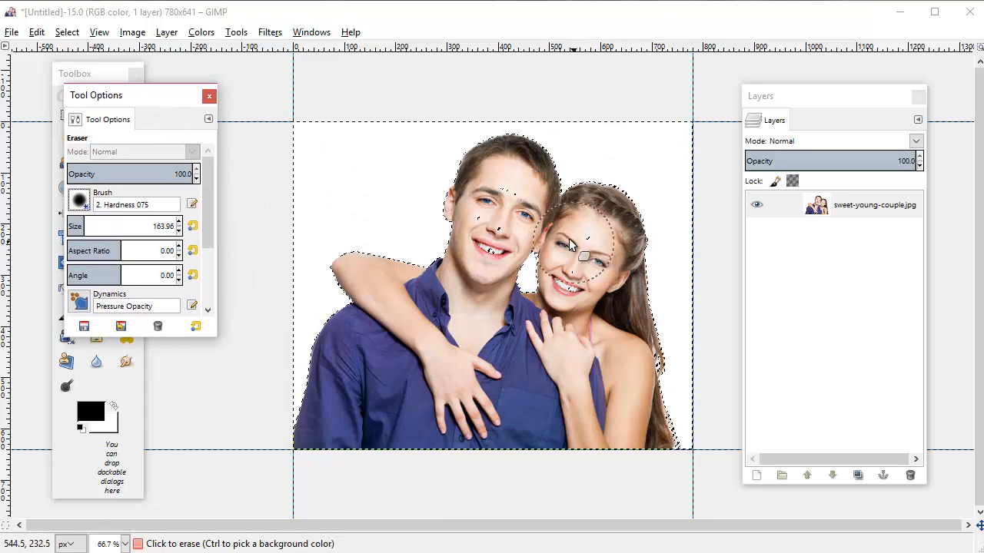
pyautogui.click(295, 132)
pyautogui.moveTo(294, 131)
pyautogui.mouseDown()
pyautogui.moveTo(343, 148)
pyautogui.moveTo(306, 162)
pyautogui.moveTo(308, 145)
pyautogui.moveTo(285, 323)
pyautogui.moveTo(306, 455)
pyautogui.moveTo(377, 115)
pyautogui.moveTo(486, 98)
pyautogui.moveTo(433, 131)
pyautogui.moveTo(388, 190)
pyautogui.moveTo(381, 260)
pyautogui.moveTo(398, 256)
pyautogui.moveTo(395, 219)
pyautogui.moveTo(409, 154)
pyautogui.moveTo(428, 128)
pyautogui.moveTo(400, 237)
pyautogui.moveTo(446, 107)
pyautogui.mouseUp()
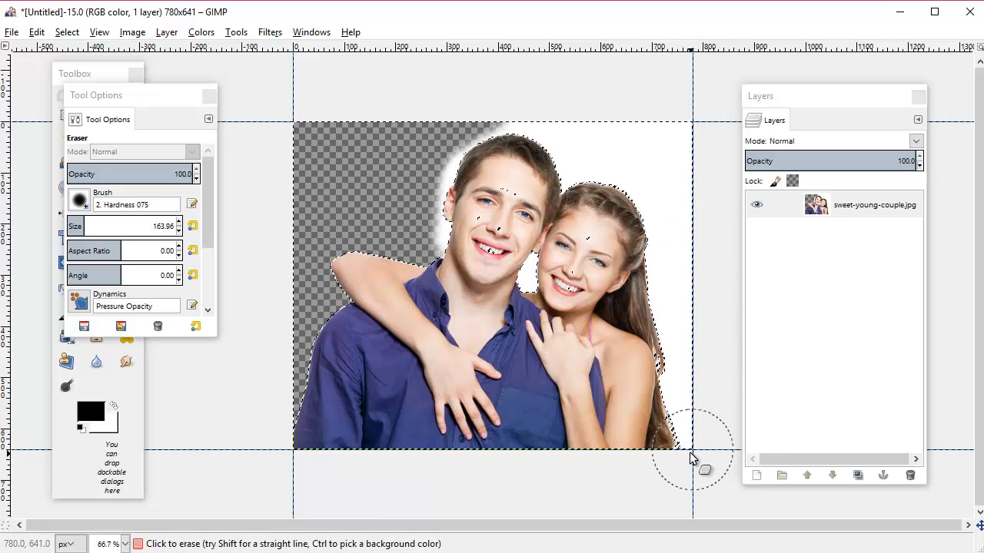
pyautogui.moveTo(693, 462)
pyautogui.mouseDown()
pyautogui.moveTo(680, 382)
pyautogui.moveTo(697, 248)
pyautogui.moveTo(696, 140)
pyautogui.moveTo(680, 117)
pyautogui.moveTo(570, 107)
pyautogui.moveTo(629, 103)
pyautogui.moveTo(614, 103)
pyautogui.moveTo(674, 182)
pyautogui.mouseUp()
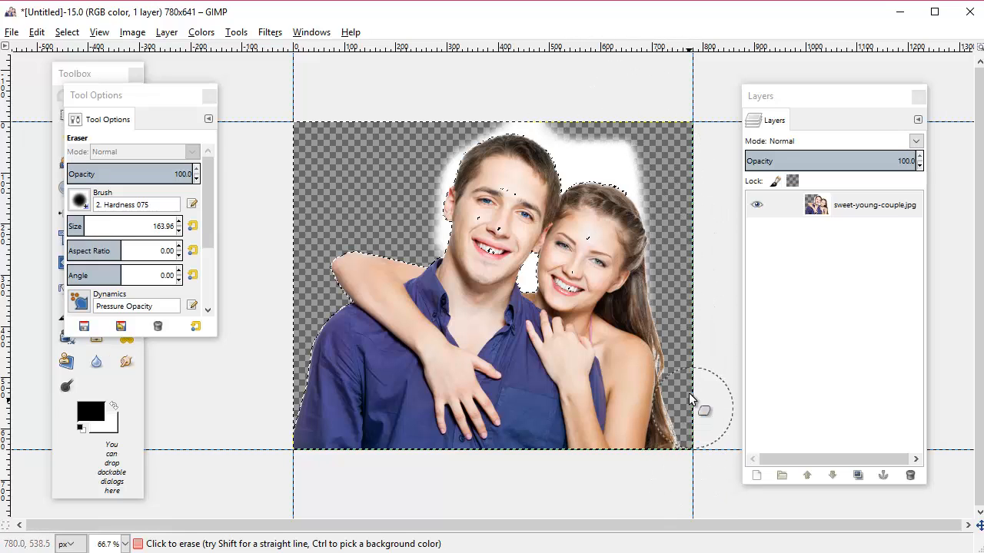
pyautogui.moveTo(705, 198)
pyautogui.mouseDown()
pyautogui.moveTo(646, 129)
pyautogui.moveTo(580, 102)
pyautogui.moveTo(444, 87)
pyautogui.mouseUp()
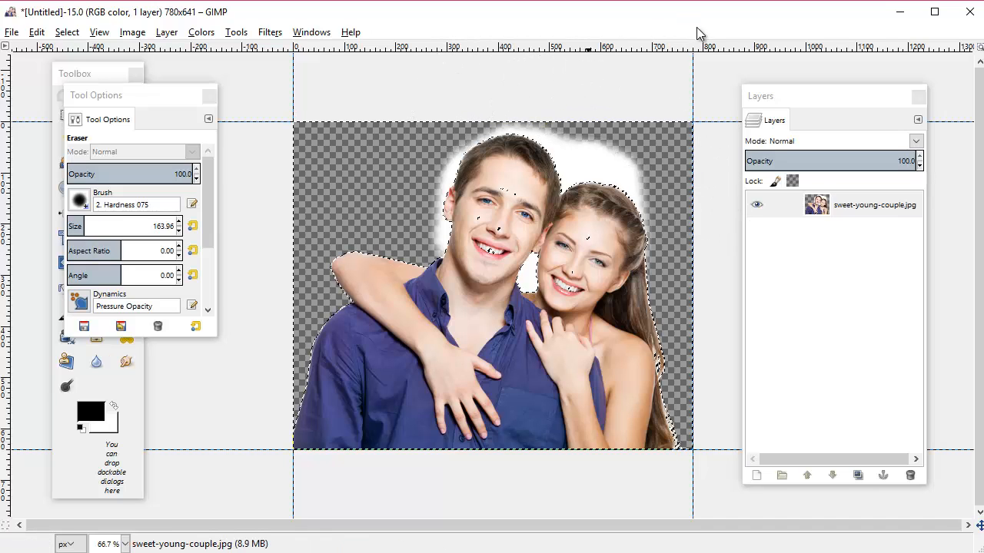
# Step: Switch the eraser to the 2. Hardness 050 brush at size 107.28 and erase the white left around the heads
pyautogui.click(84, 225)
pyautogui.moveTo(83, 226); pyautogui.dragTo(78, 226)
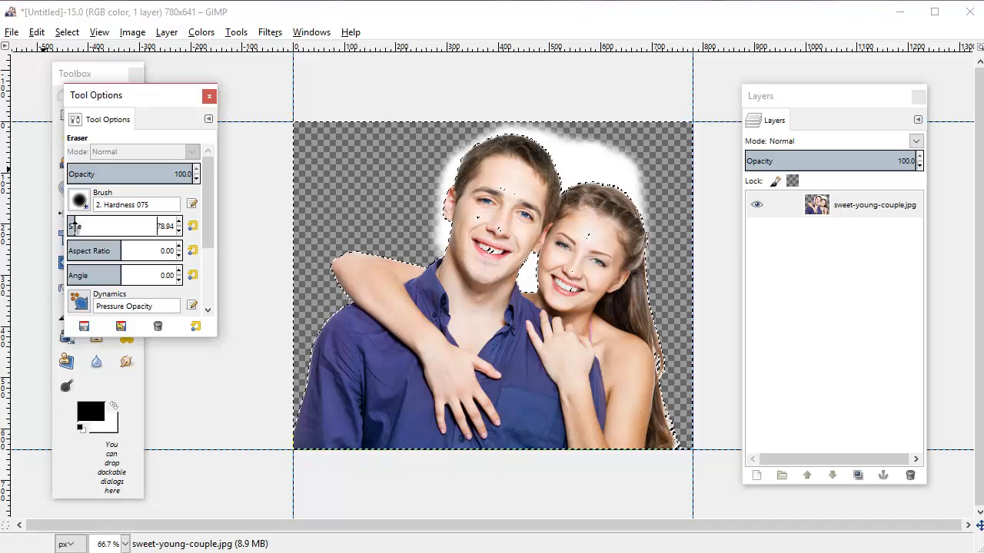
pyautogui.click(80, 200)
pyautogui.click(83, 246)
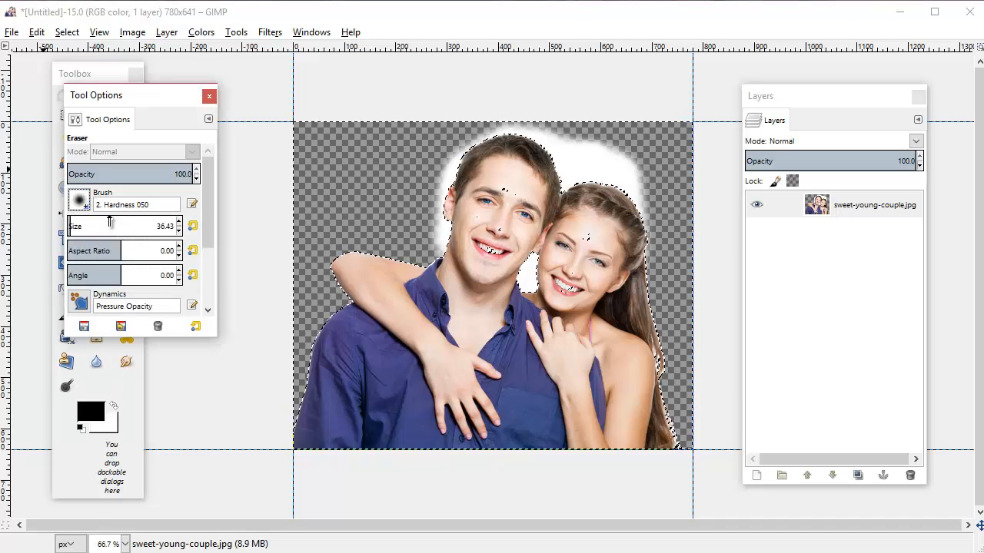
pyautogui.moveTo(70, 223); pyautogui.dragTo(77, 225)
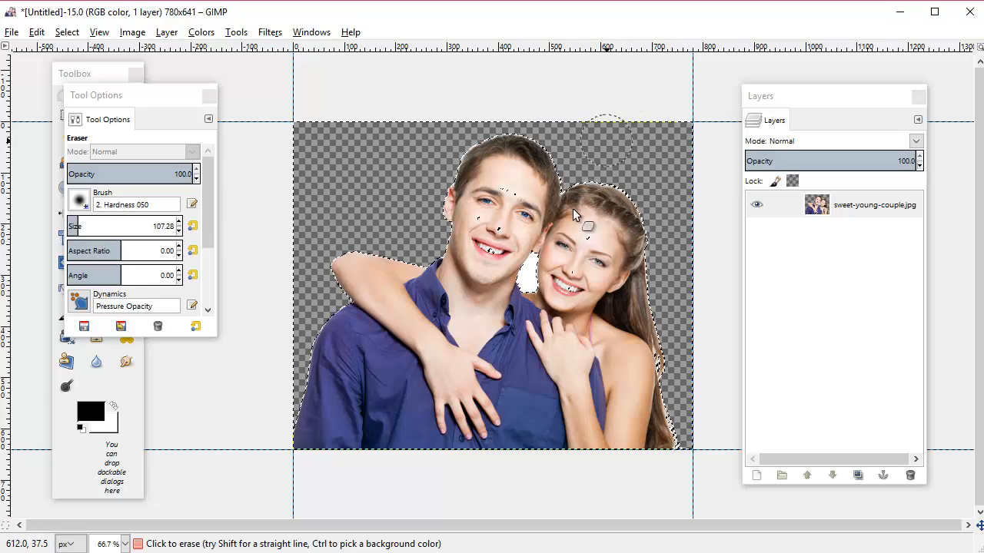
# Step: Erase the white gap between the two necks with the eraser at size 43.51, and clear the selection
pyautogui.moveTo(75, 227); pyautogui.dragTo(71, 226)
pyautogui.moveTo(523, 292)
pyautogui.mouseDown()
pyautogui.moveTo(532, 262)
pyautogui.moveTo(525, 291)
pyautogui.moveTo(533, 257)
pyautogui.moveTo(537, 294)
pyautogui.moveTo(523, 288)
pyautogui.moveTo(522, 272)
pyautogui.moveTo(524, 296)
pyautogui.mouseUp()
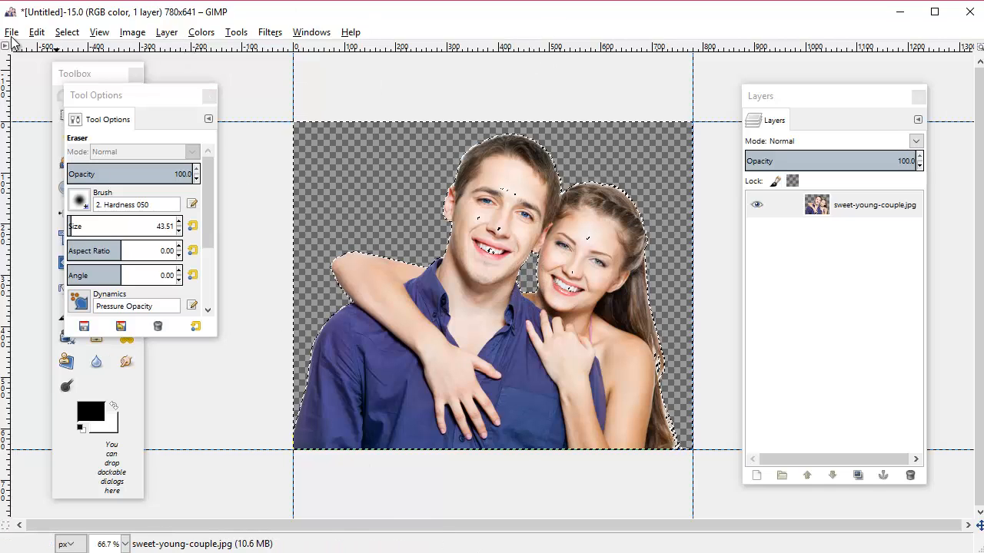
pyautogui.click(66, 32)
pyautogui.click(81, 72)
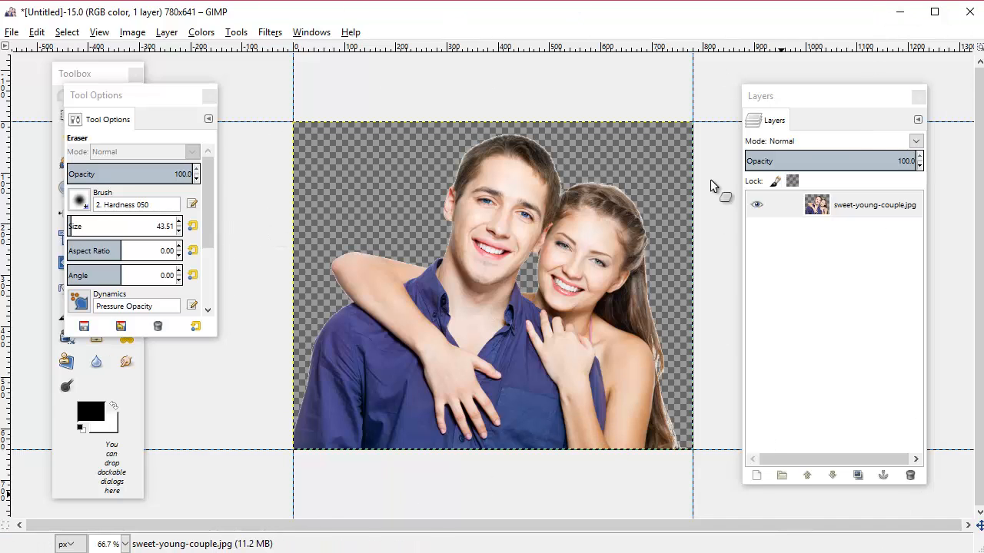
# Step: Create a new 780 x 641 px layer named Layer with transparency fill
pyautogui.click(754, 476)
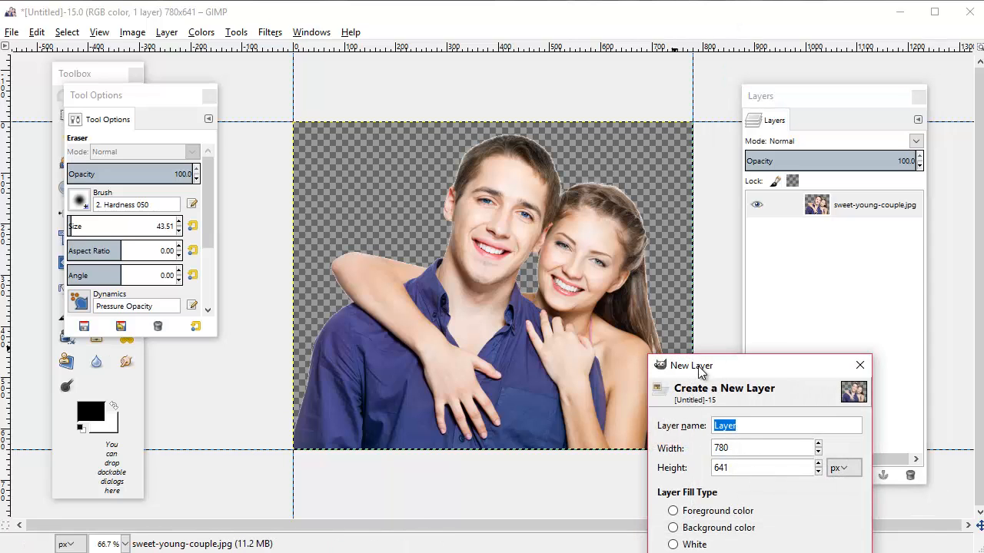
pyautogui.moveTo(698, 366); pyautogui.dragTo(500, 128)
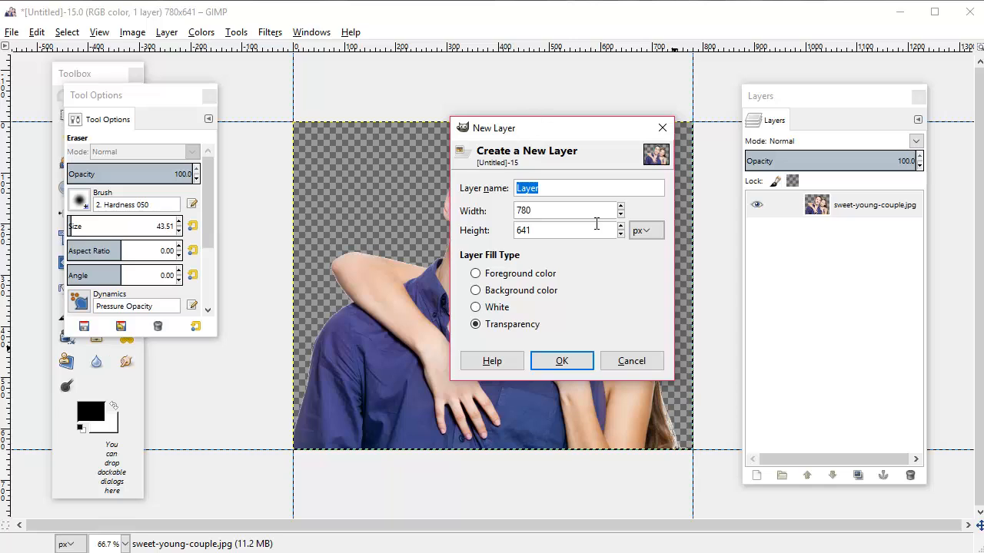
pyautogui.click(559, 363)
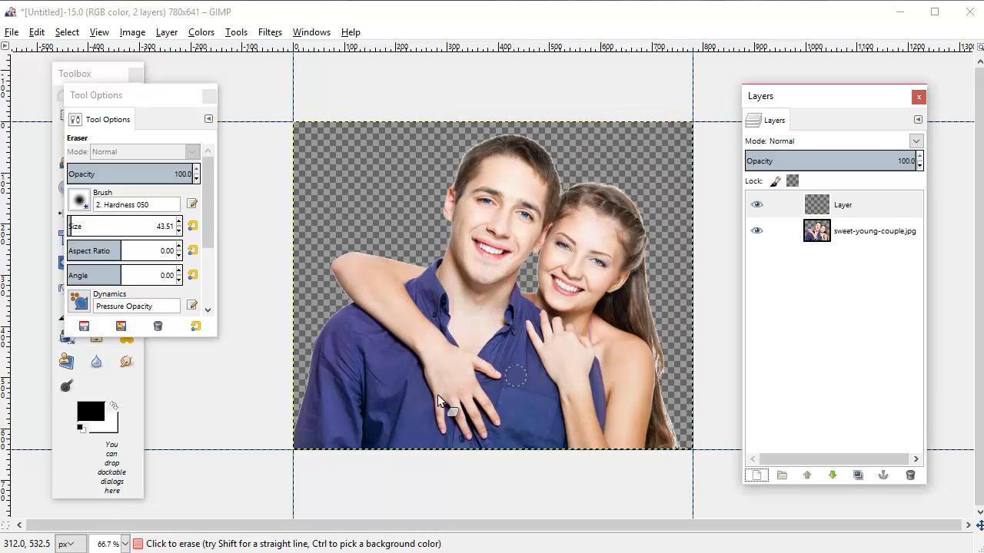
# Step: Move the new transparent layer below the sweet-young-couple.jpg layer and keep it selected
pyautogui.click(867, 206)
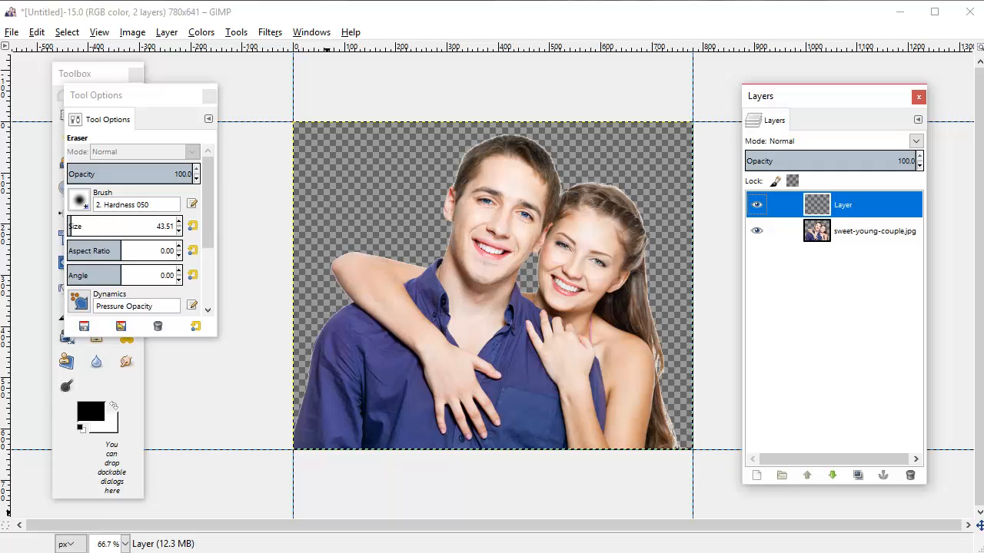
pyautogui.click(834, 476)
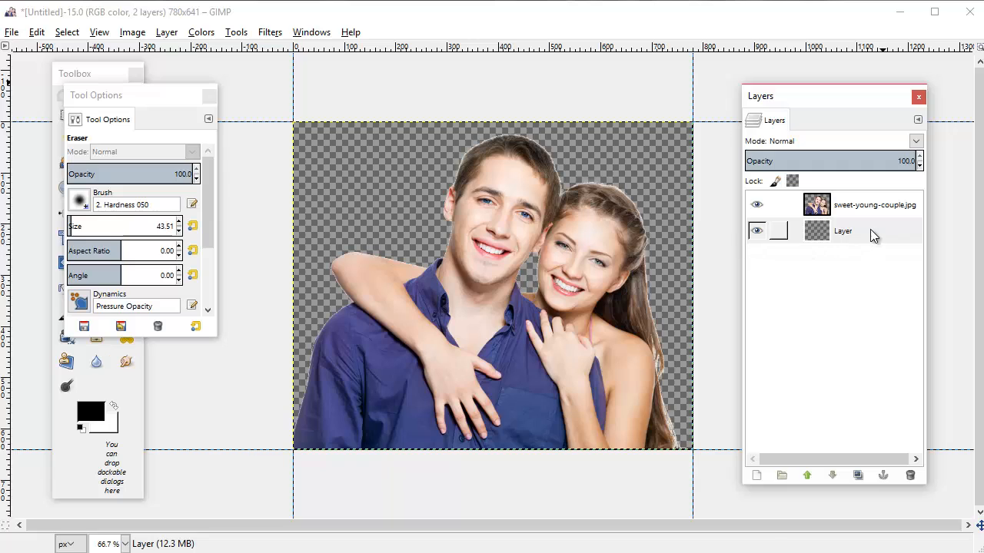
pyautogui.click(848, 225)
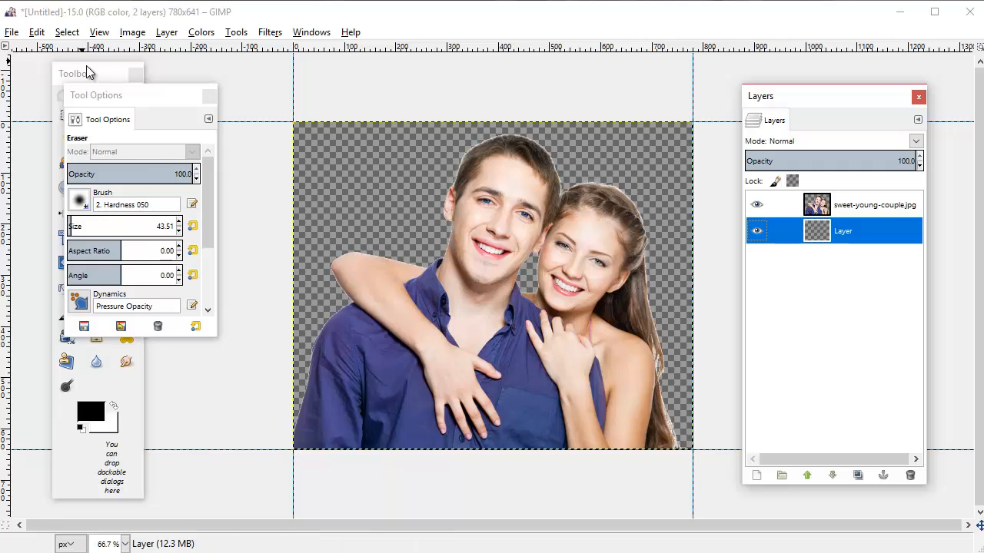
# Step: Activate the Bucket Fill tool with its affected area set to fill the whole selection
pyautogui.moveTo(88, 71); pyautogui.dragTo(62, 62)
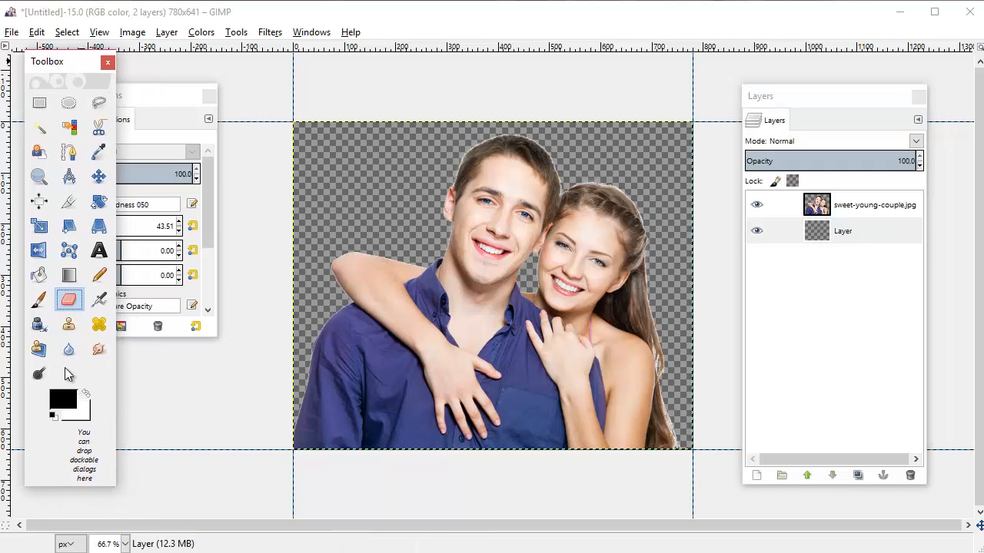
pyautogui.doubleClick(39, 275)
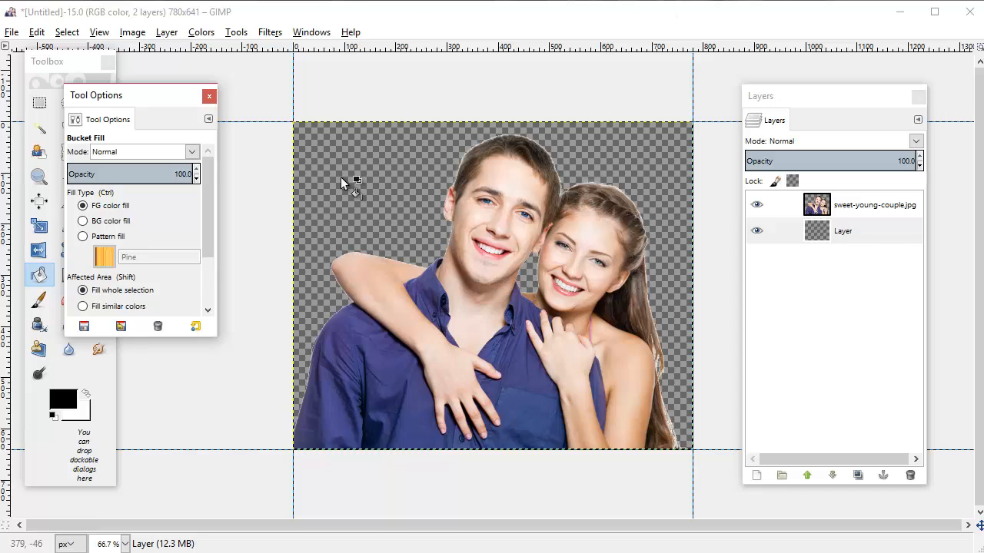
pyautogui.click(123, 291)
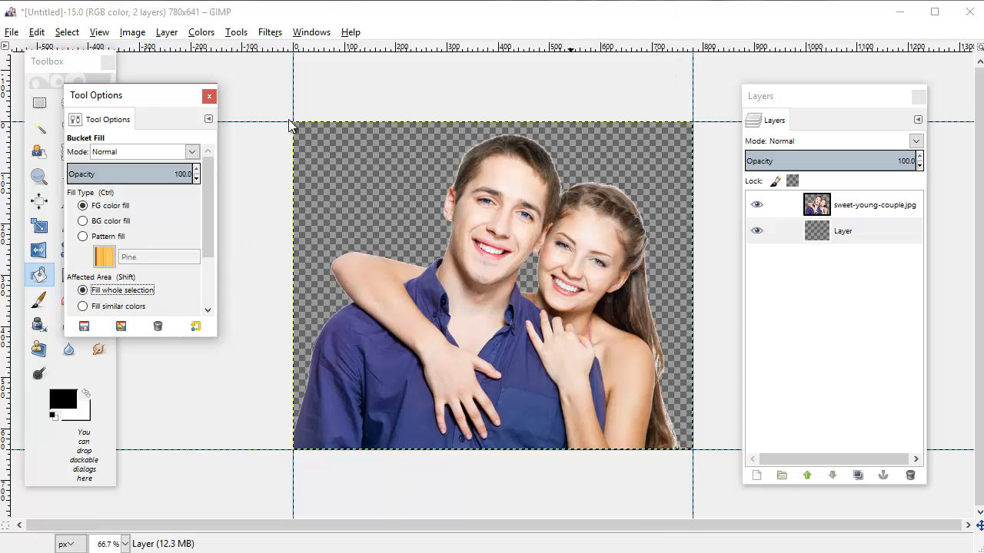
# Step: Set the foreground color to red (cf0000) and fill the transparent layer beneath the couple with it
pyautogui.click(58, 68)
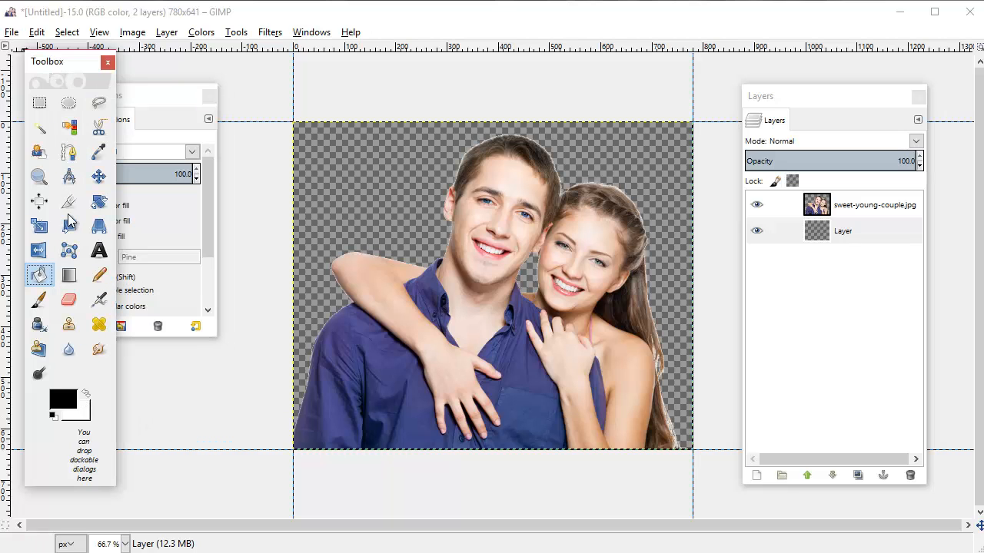
pyautogui.click(63, 402)
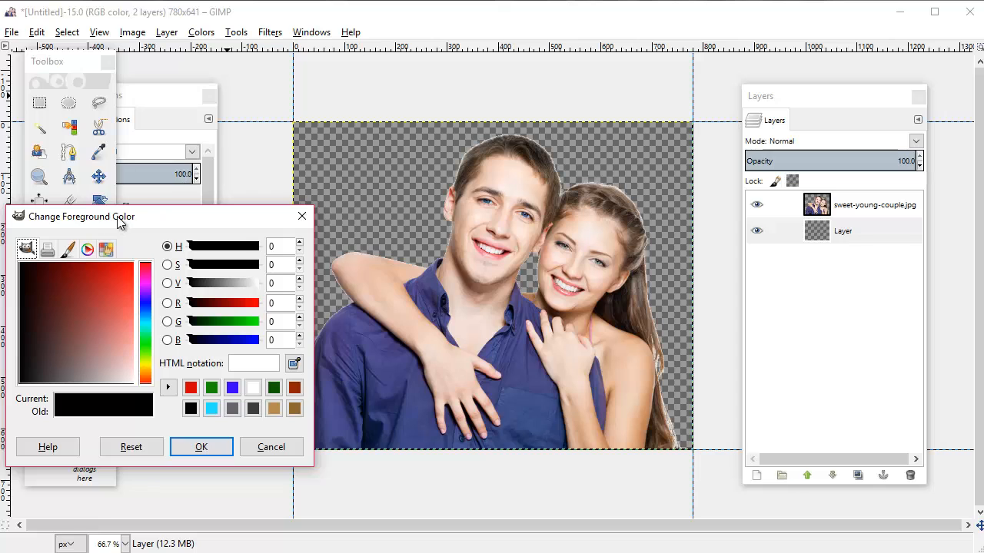
pyautogui.moveTo(119, 223); pyautogui.dragTo(202, 88)
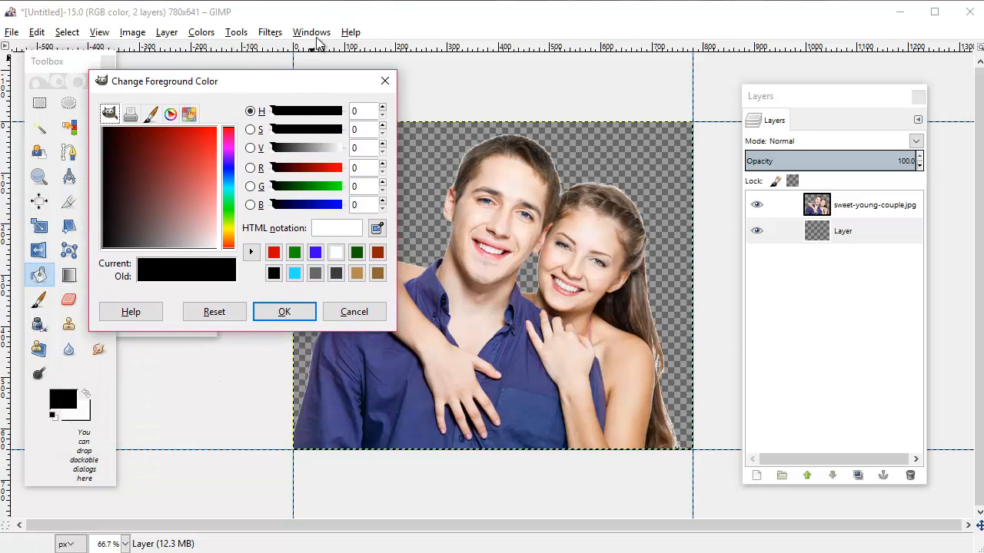
pyautogui.click(274, 252)
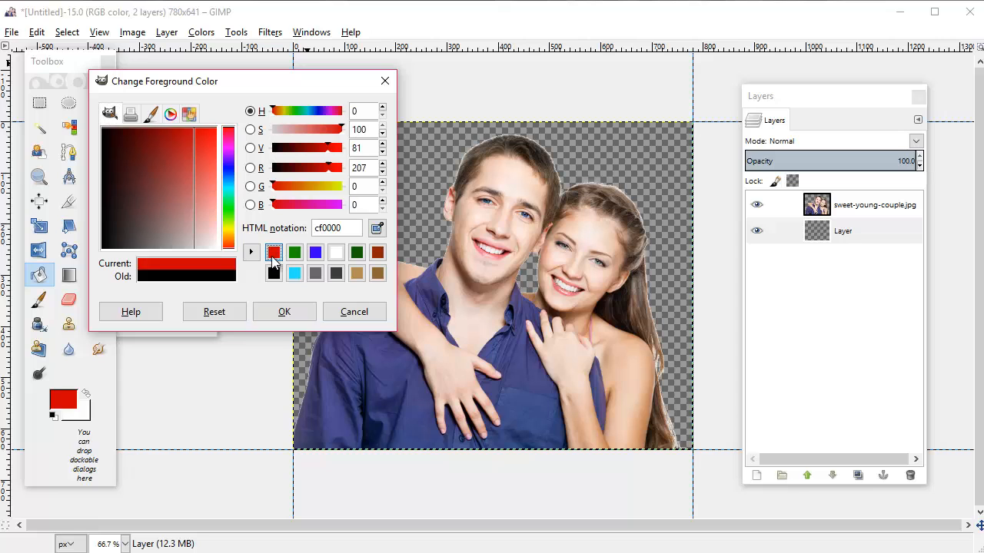
pyautogui.click(286, 311)
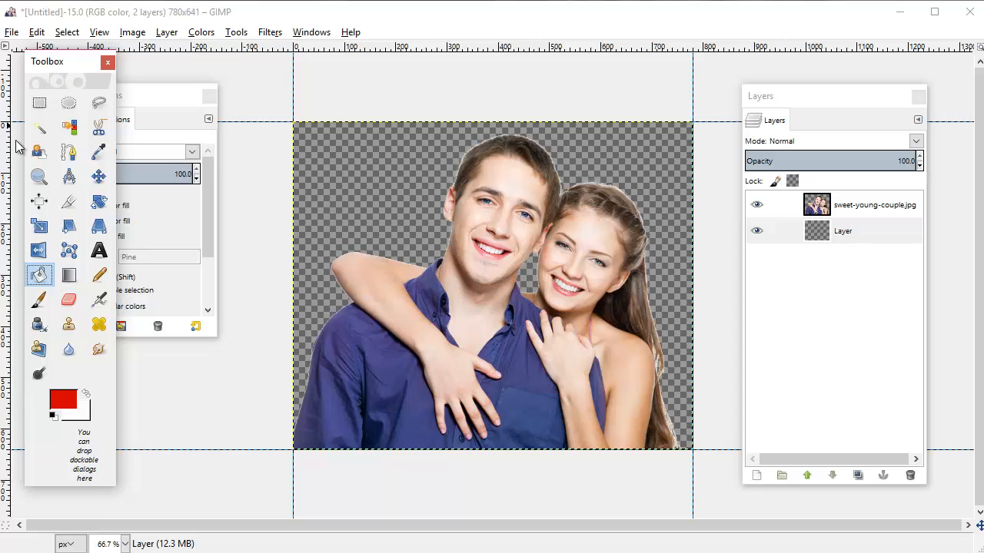
pyautogui.click(354, 161)
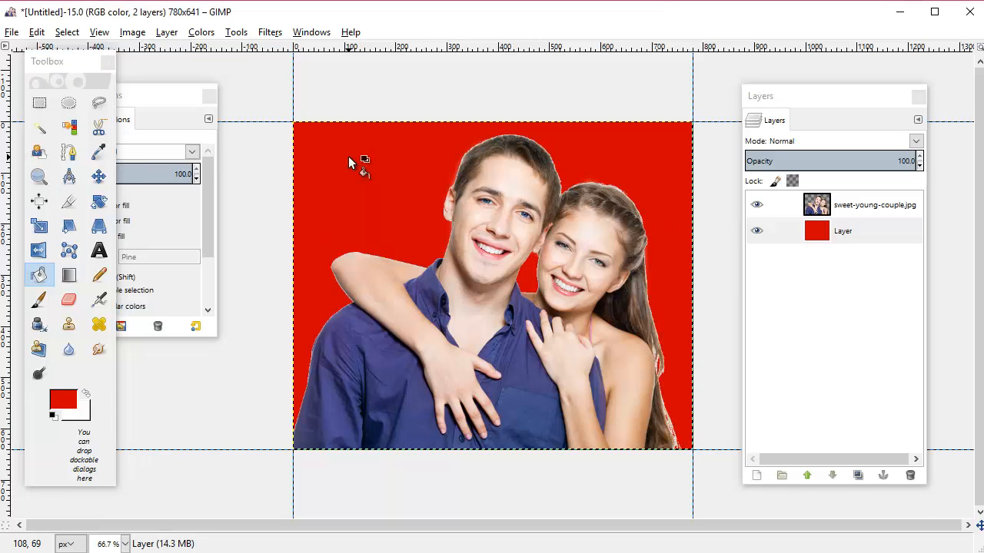